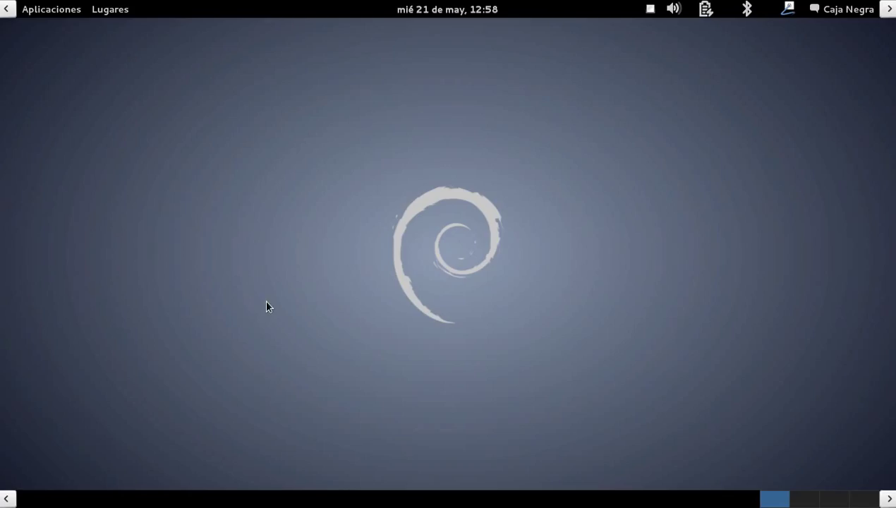
- Open the Descargas folder and select droidAtScreen-1.0.2.jar
click(115, 10)
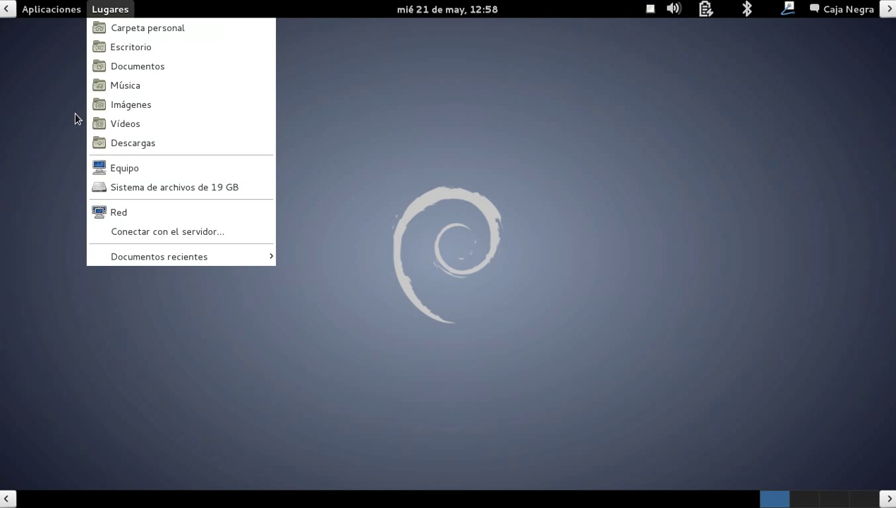
click(156, 143)
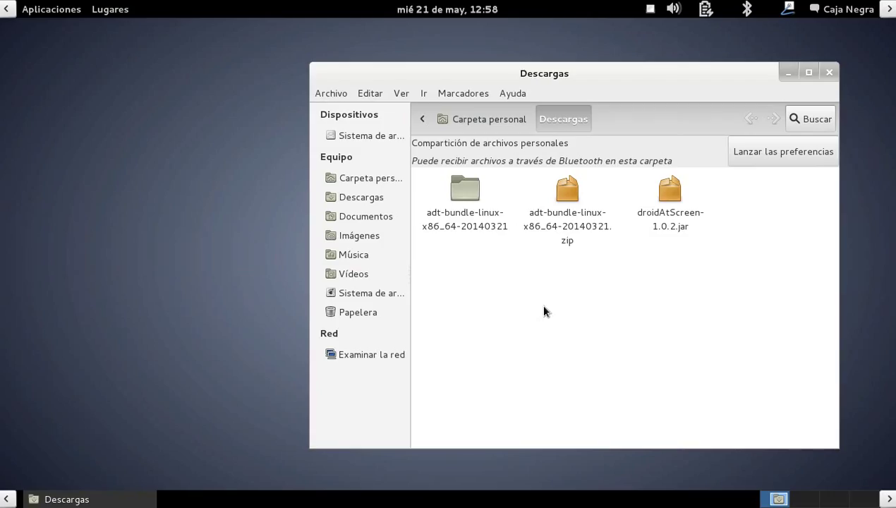
click(662, 220)
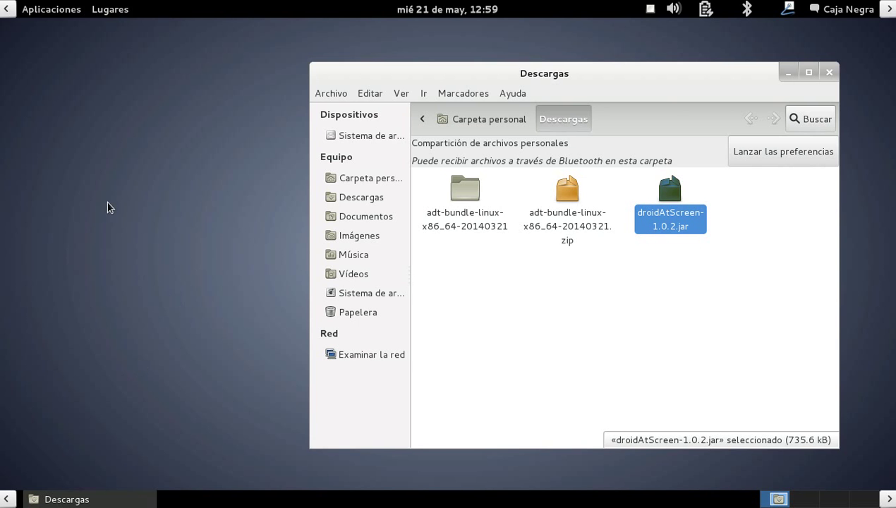
- Search the web for "droidatscreen" in Iceweasel and close the browser again
key(alt+F2)
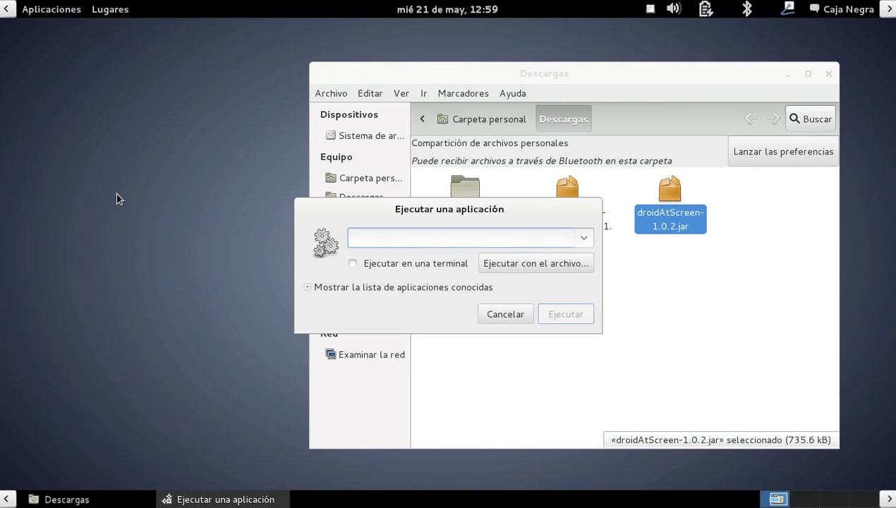
text(icew)
key(BackSpace)
text(weasel)
key(Return)
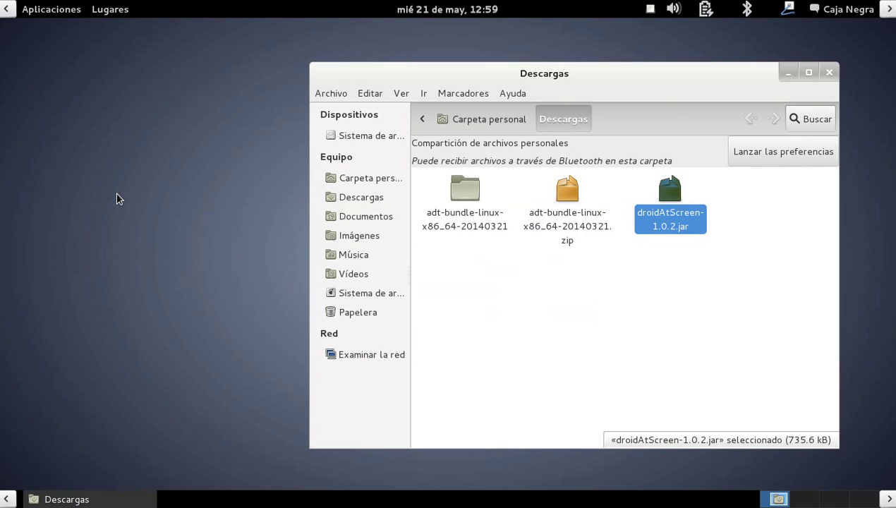
click(257, 71)
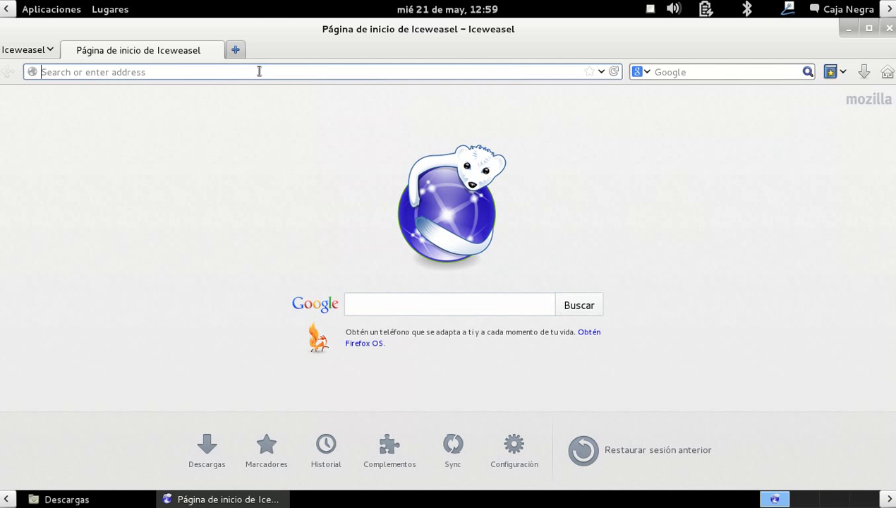
text(droidatscreen)
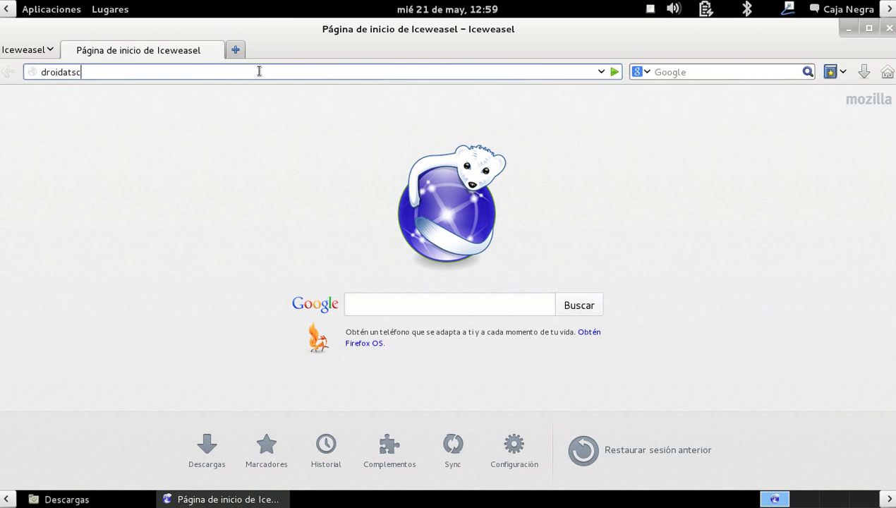
key(Return)
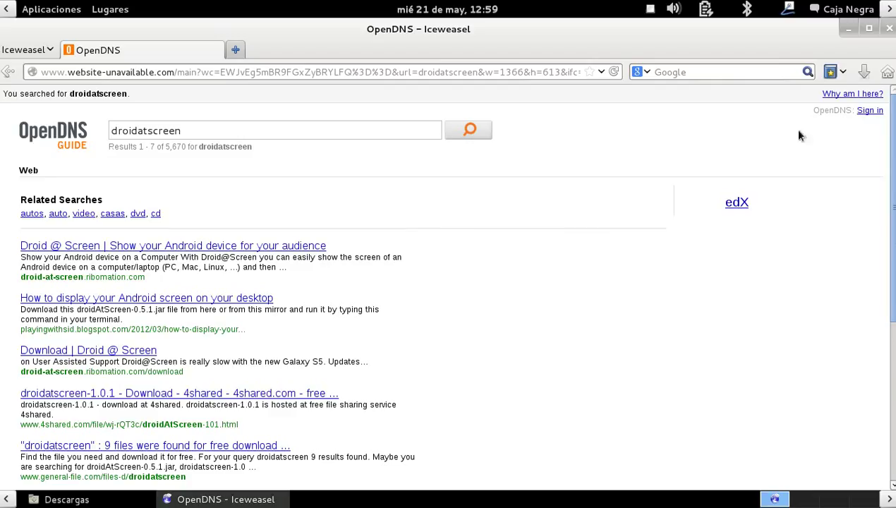
click(889, 28)
click(628, 351)
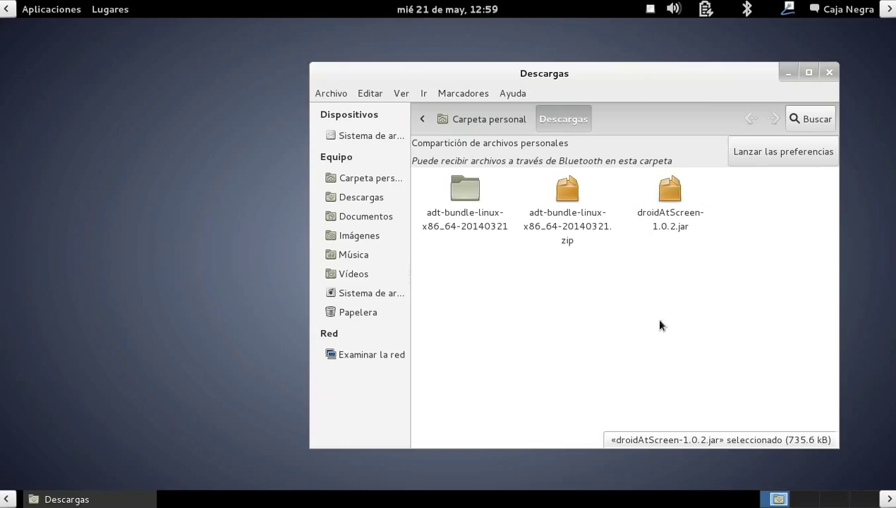
- Open droidAtScreen-1.0.2.jar with OpenJDK Java 6 Runtime
click(661, 221)
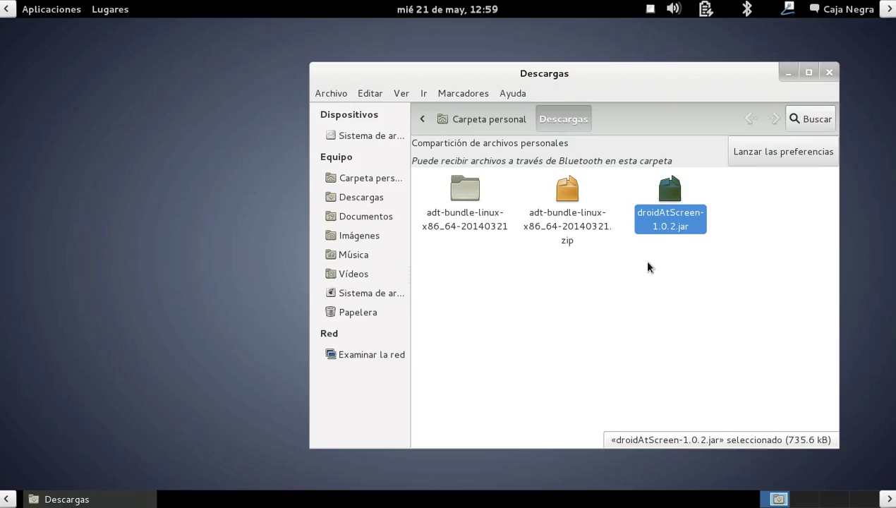
right_click(661, 226)
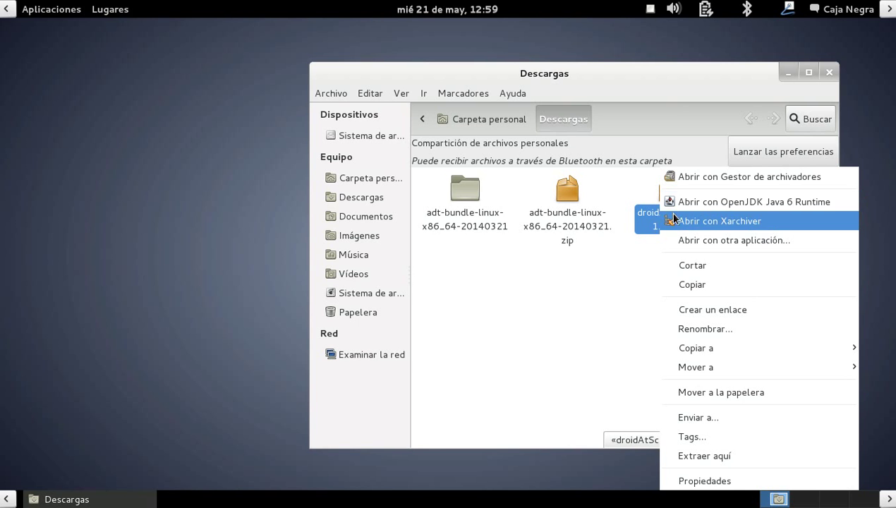
click(638, 263)
right_click(661, 223)
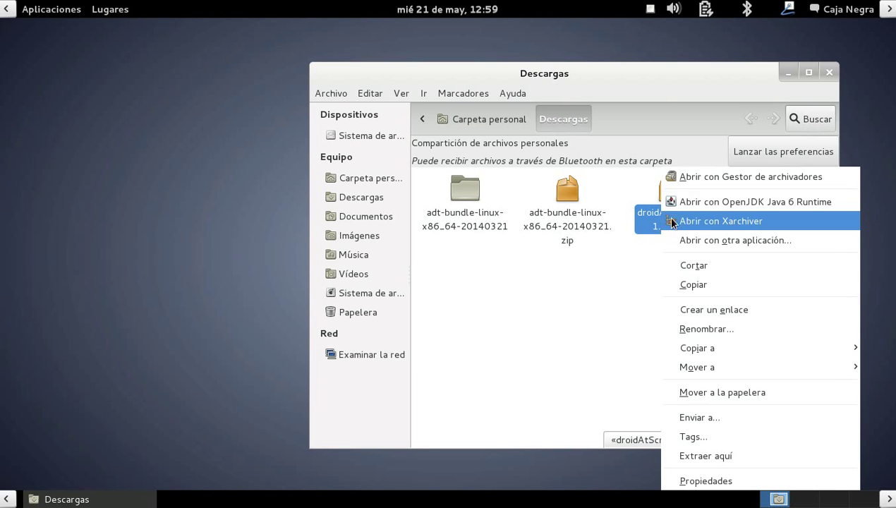
click(714, 205)
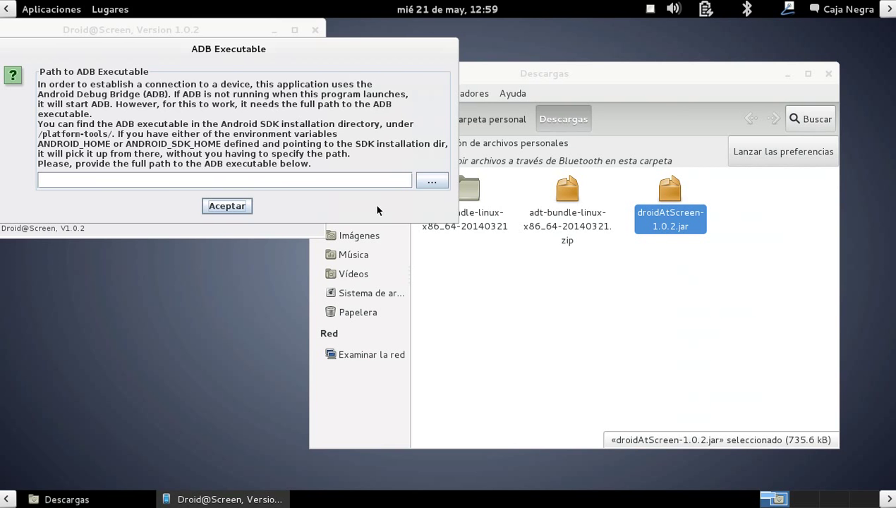
- Move the ADB Executable dialog clear of the main window and browse to the Descargas folder for the executable
drag(193, 50, 280, 236)
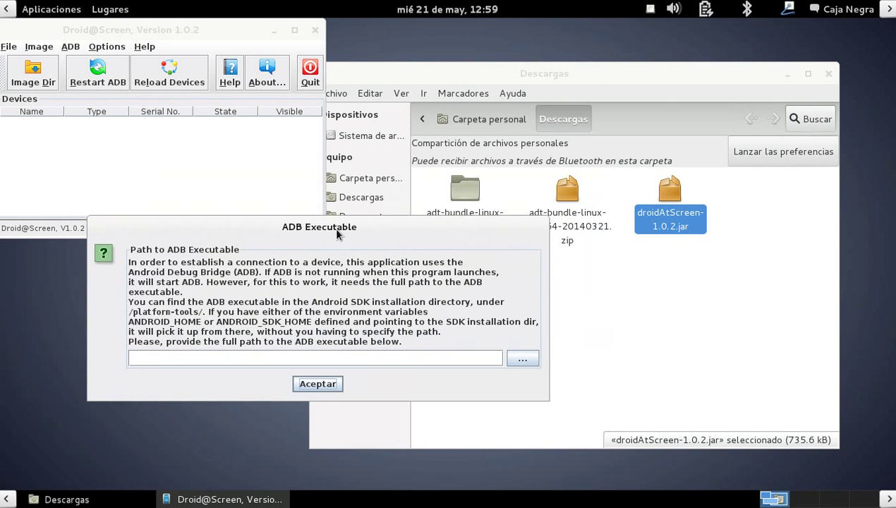
drag(336, 232, 452, 138)
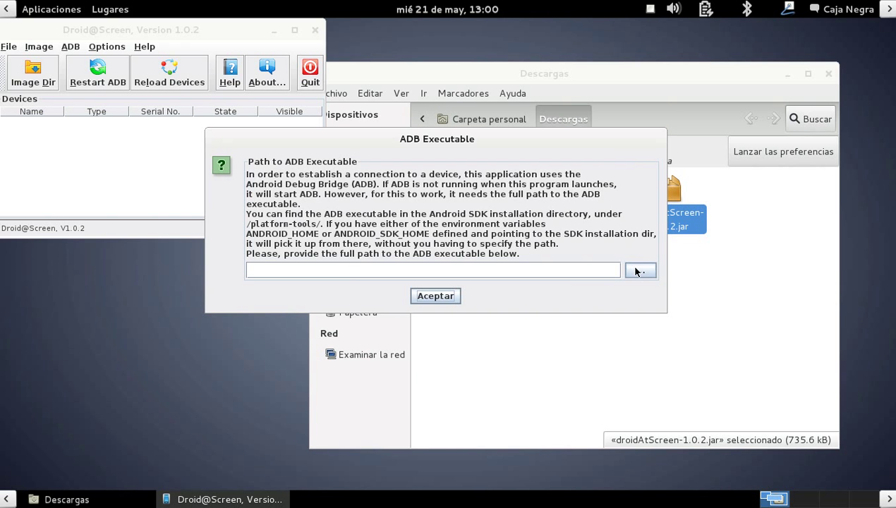
drag(589, 142, 559, 264)
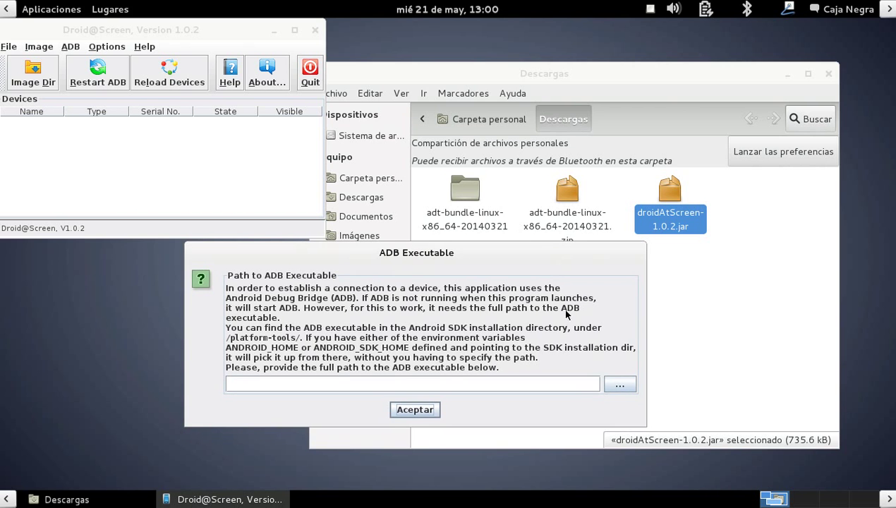
click(619, 386)
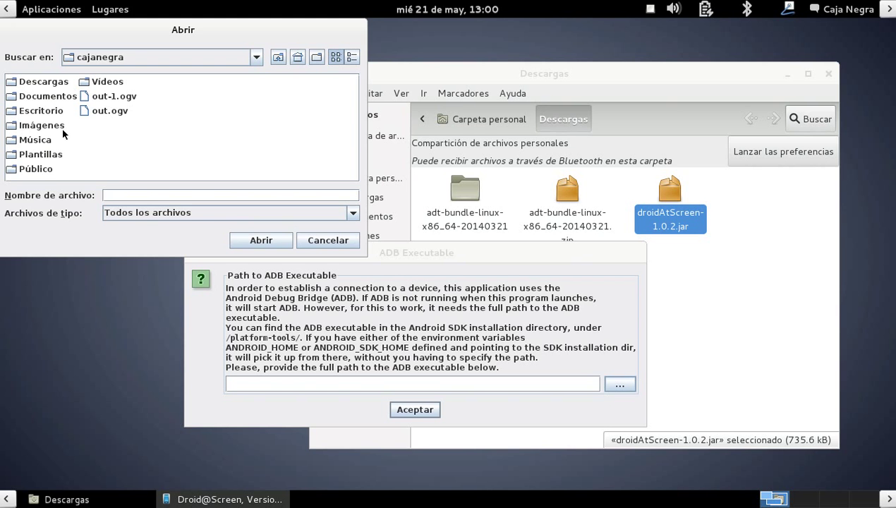
double_click(34, 108)
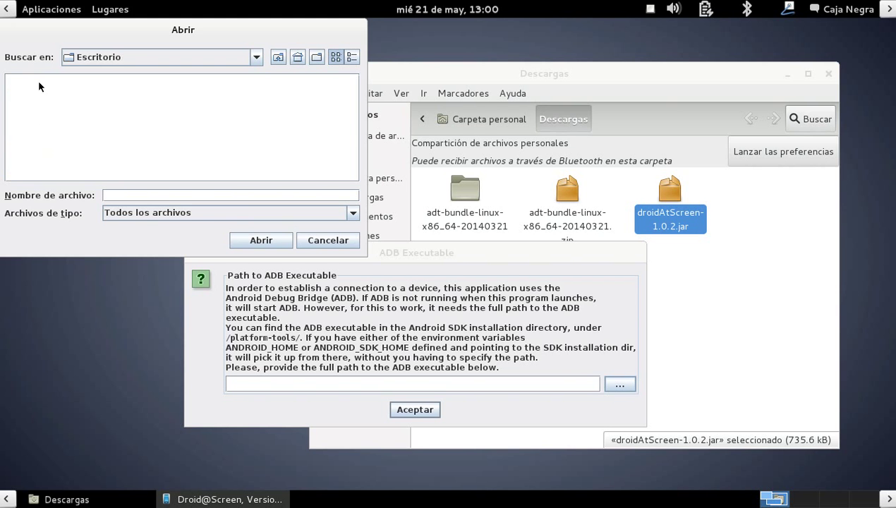
click(248, 59)
click(157, 100)
double_click(38, 82)
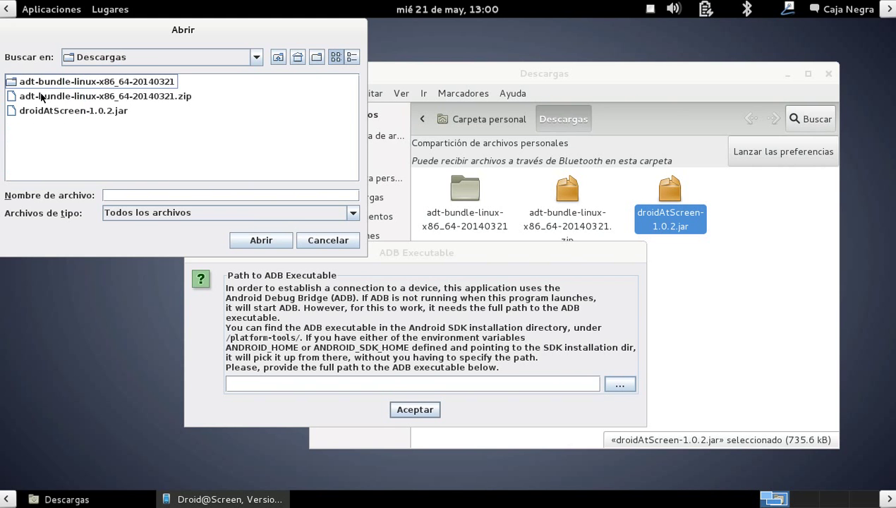
double_click(54, 83)
double_click(27, 96)
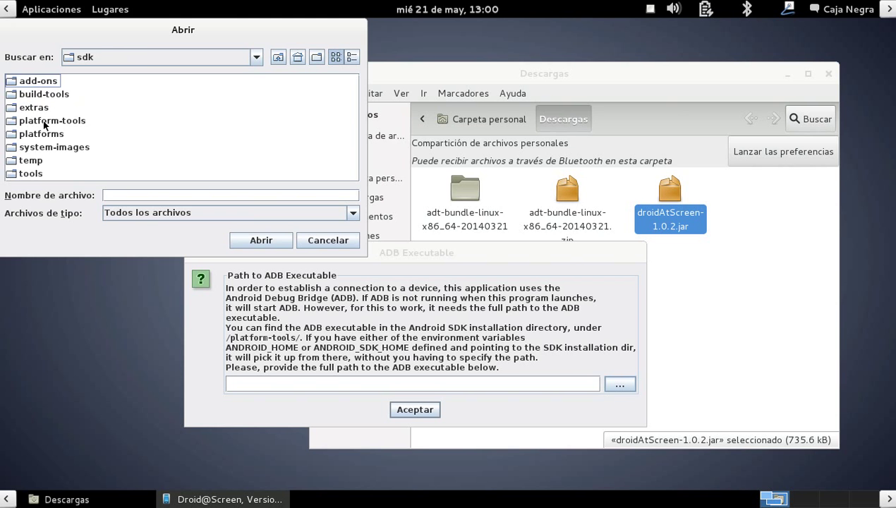
double_click(44, 122)
click(28, 113)
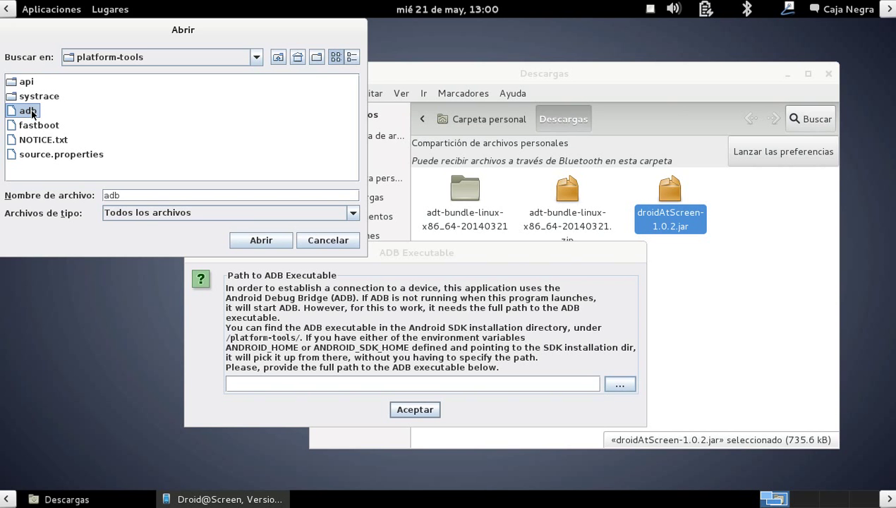
click(255, 241)
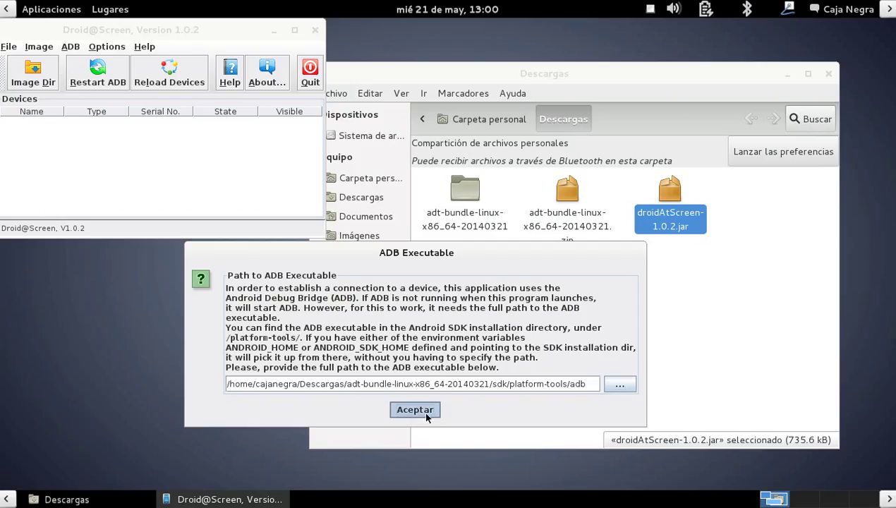
click(415, 409)
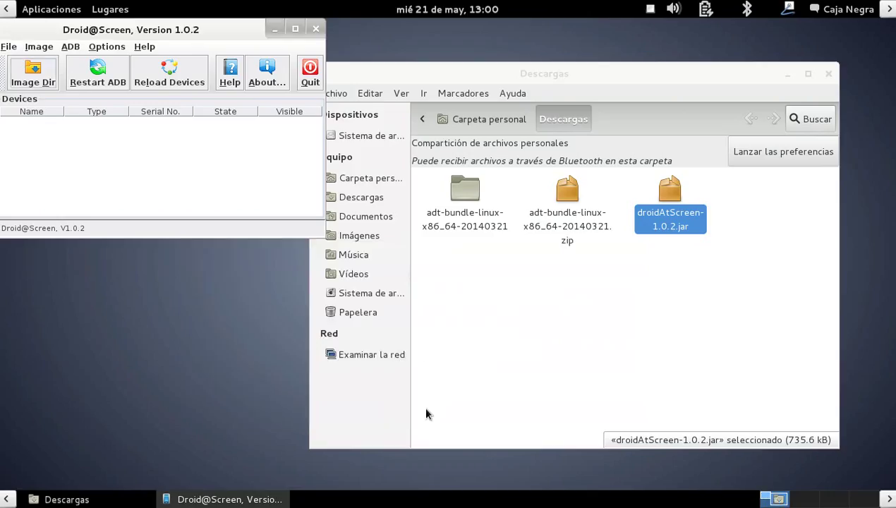
- Move the Droid@Screen window further into the desktop and bring it in front of the Descargas window
drag(178, 30, 265, 107)
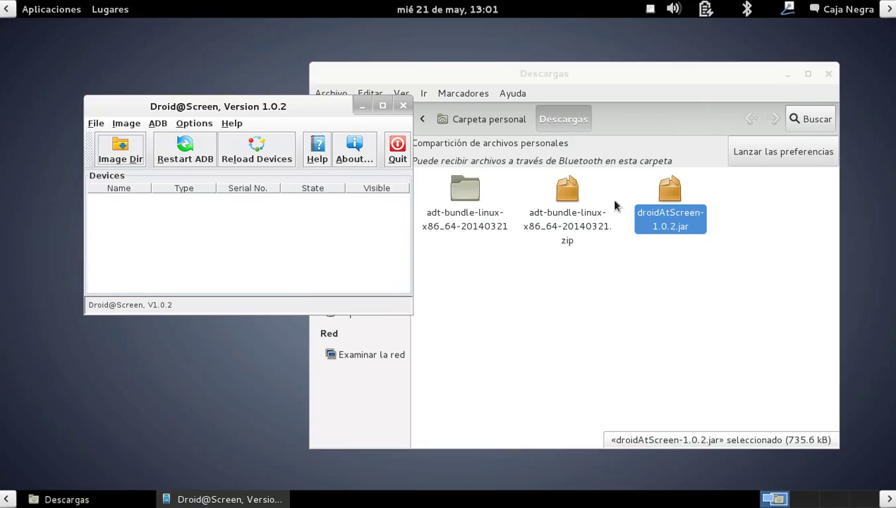
click(464, 189)
click(226, 260)
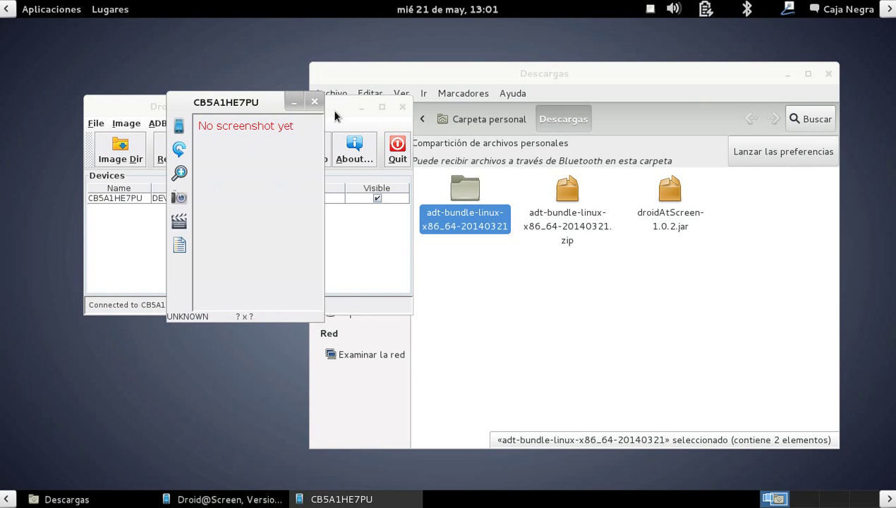
- Move the phone's mirror window away from the main Droid@Screen window and scale its view down to 360x641
drag(312, 118, 619, 18)
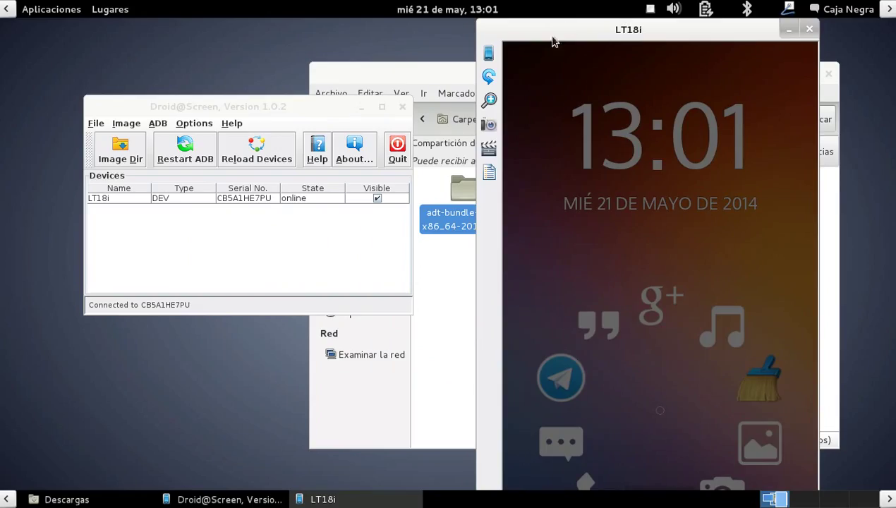
click(488, 101)
drag(629, 361, 627, 375)
drag(576, 33, 661, 29)
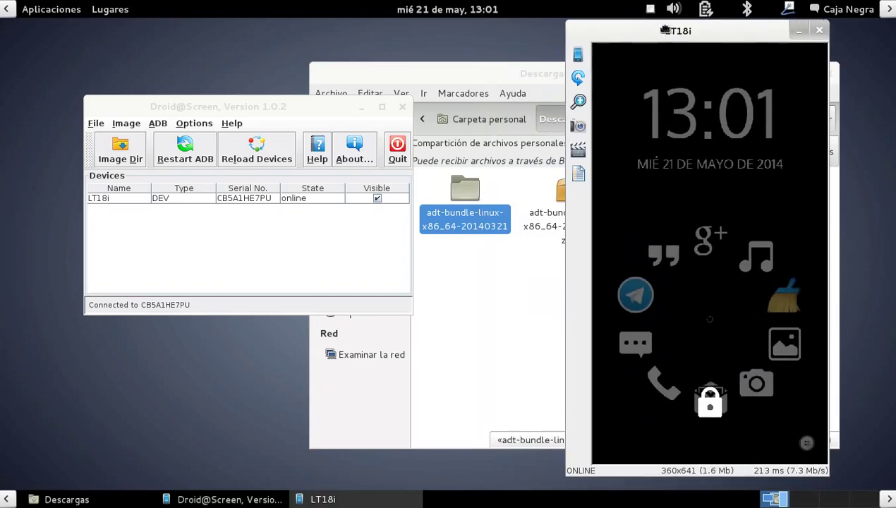
- Dismiss the link2sd error, its file window and the application prompt, and return to the LT18i mirror window
click(194, 200)
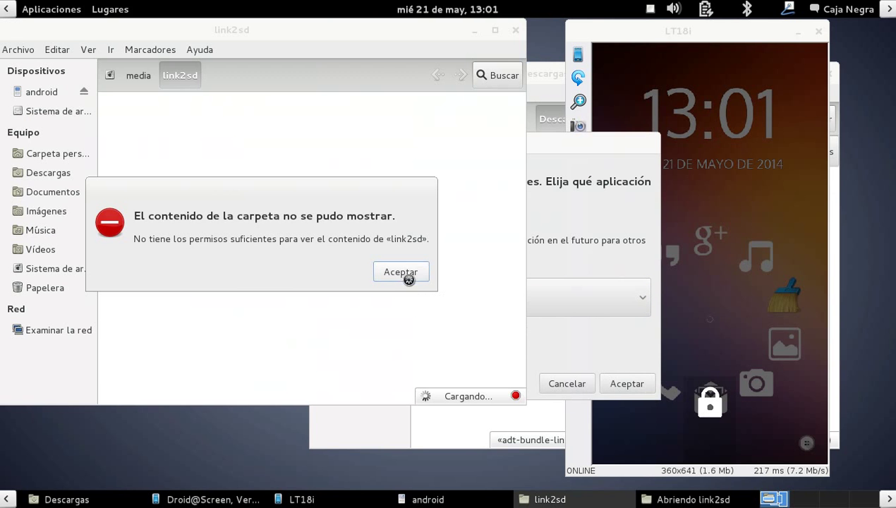
click(407, 274)
click(515, 30)
click(573, 384)
click(620, 24)
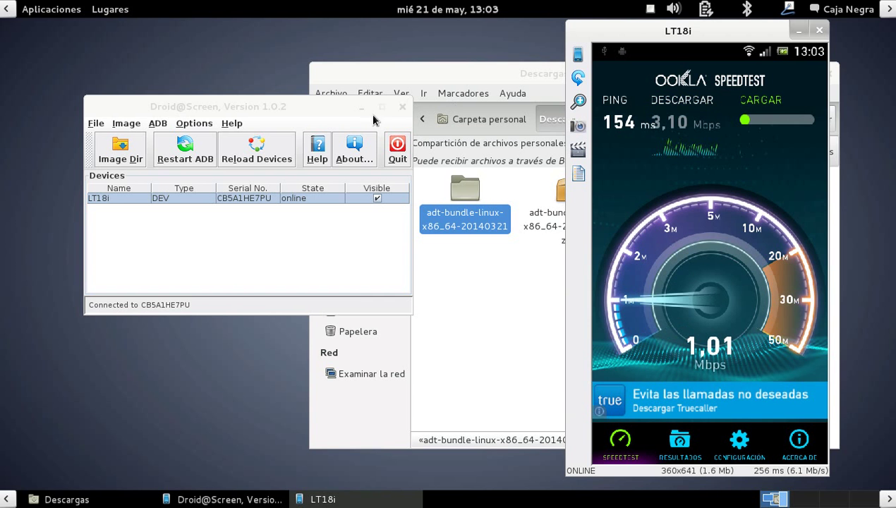
- Shift the Droid@Screen window further from the mirror window and look through its Image, ADB and Options commands
drag(333, 109, 282, 75)
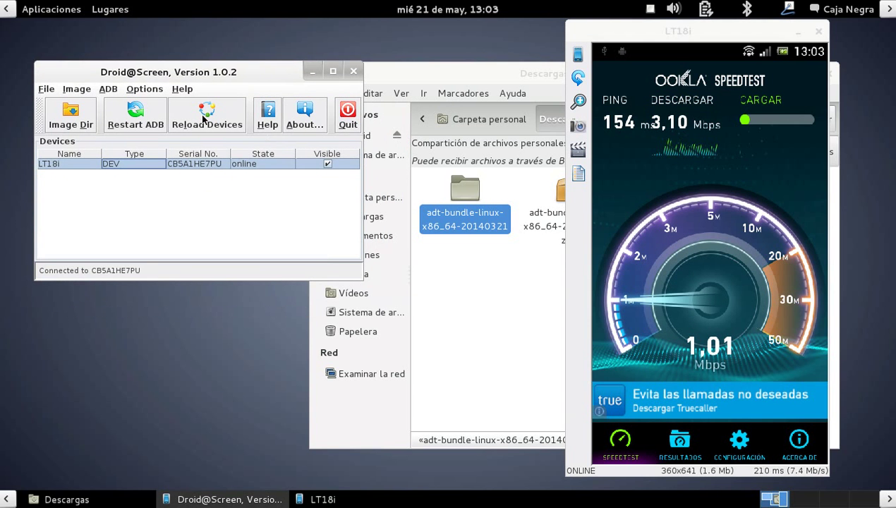
click(83, 90)
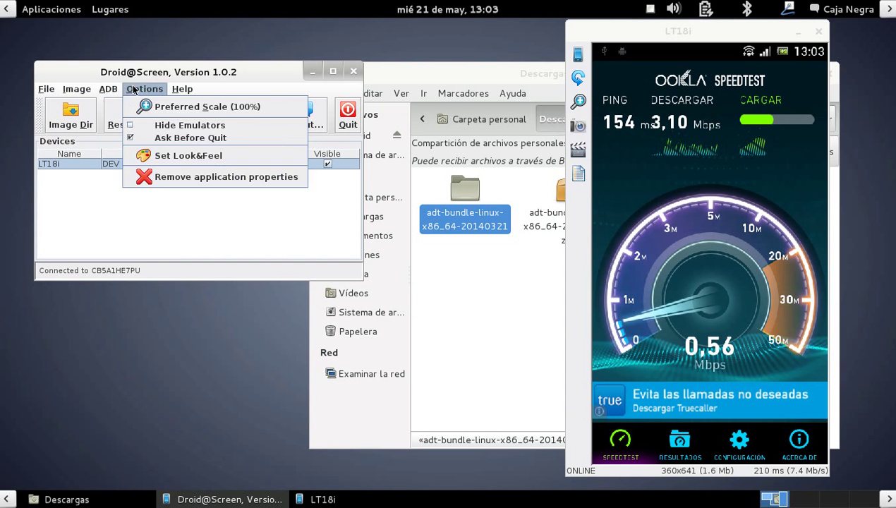
mouse_move(144, 90)
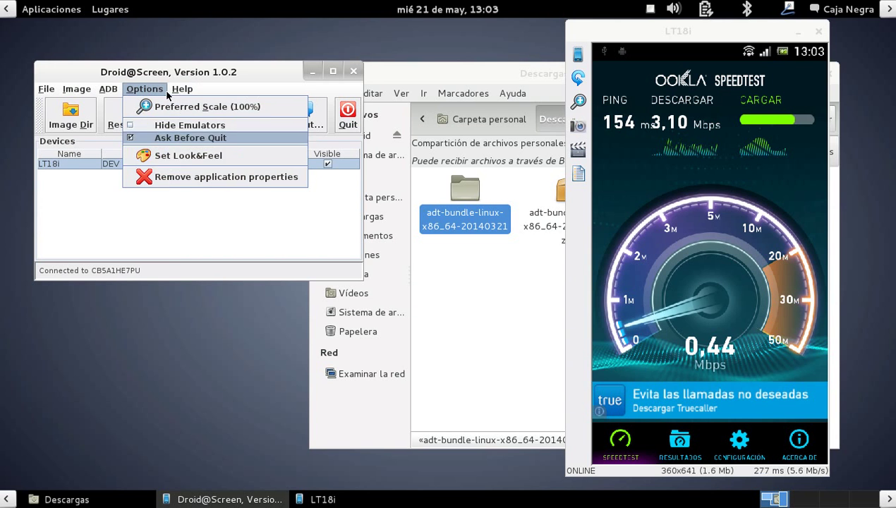
click(98, 187)
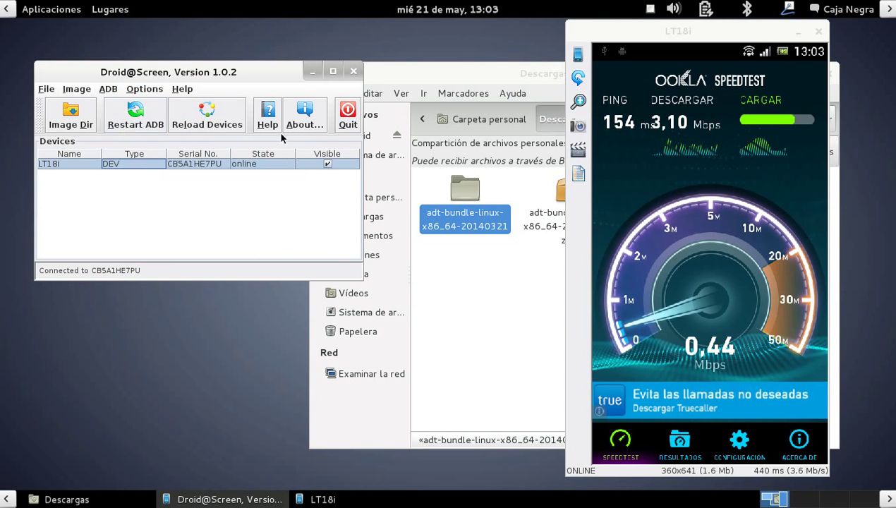
- Show the device properties of the mirrored LT18i phone
click(645, 156)
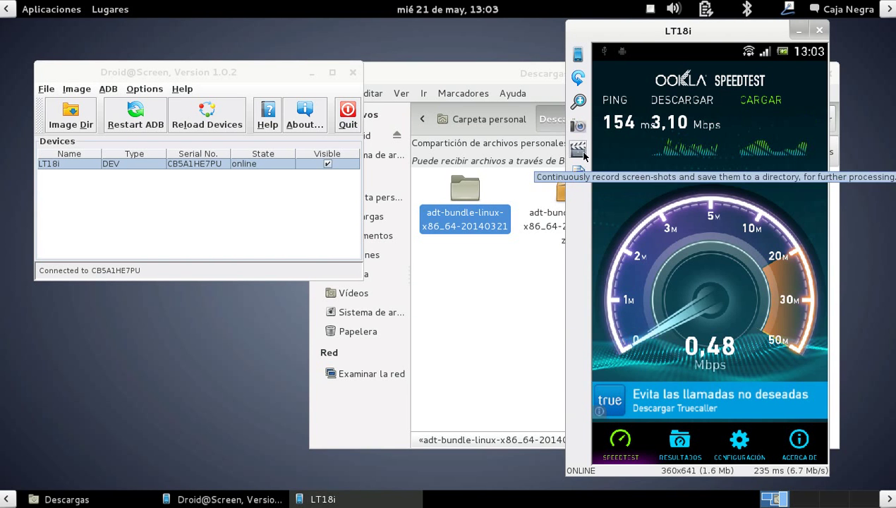
click(578, 172)
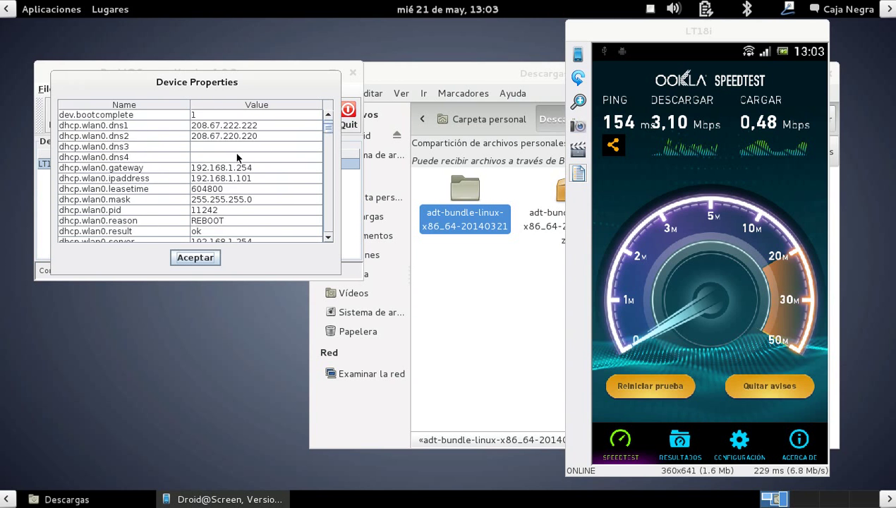
- Read through the phone's device properties, from the network entries to the persist settings, and close the list
scroll(237, 157, down, 5)
scroll(227, 177, down, 10)
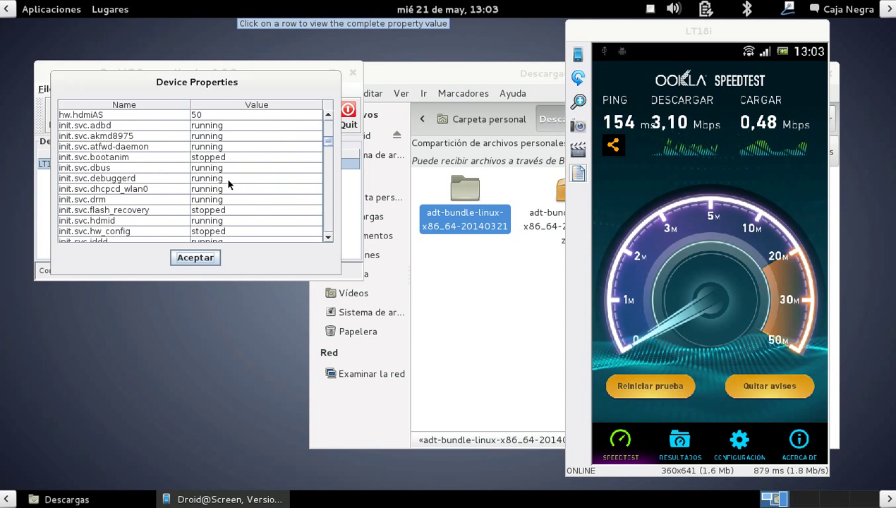
scroll(229, 183, down, 5)
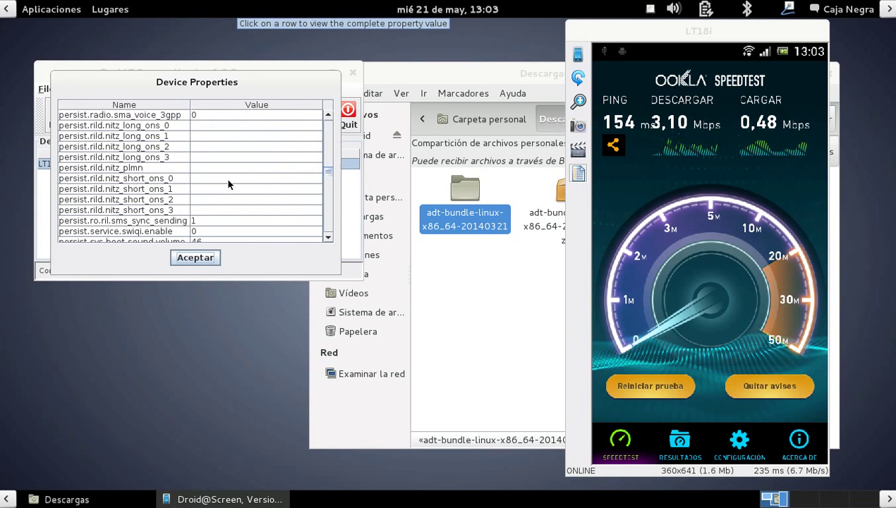
click(203, 257)
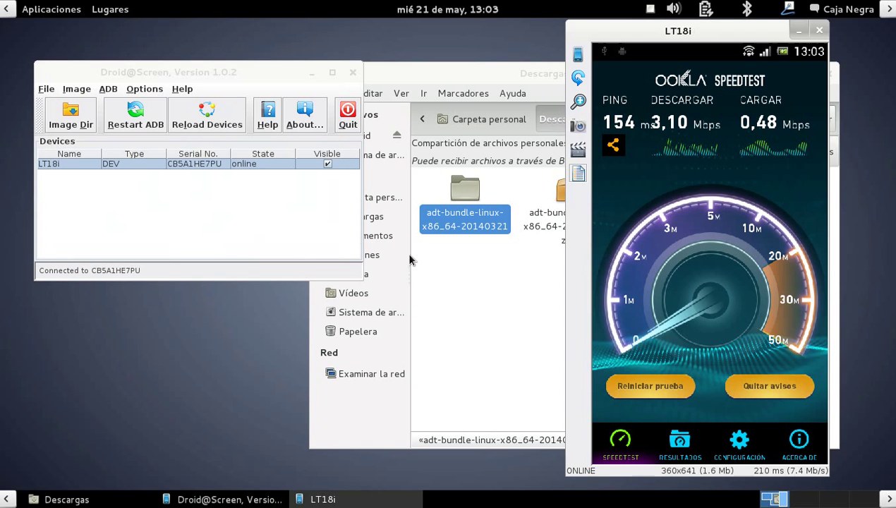
click(578, 128)
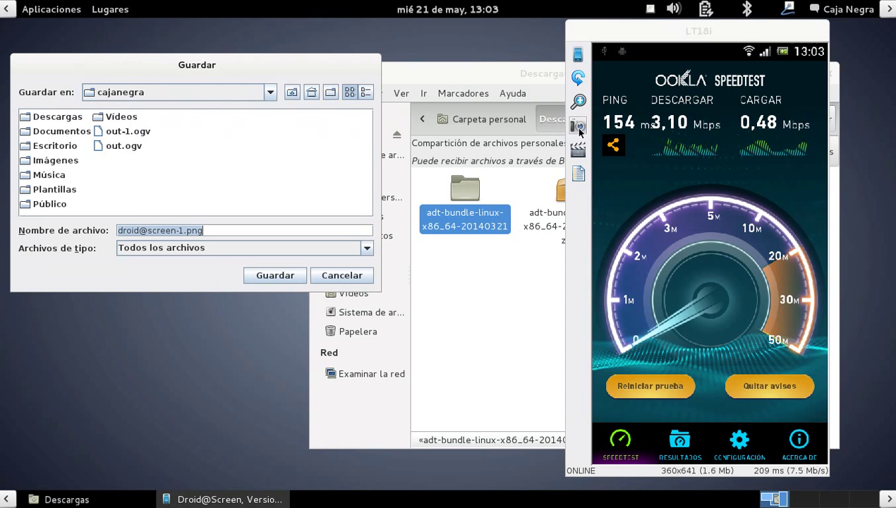
click(55, 160)
click(56, 161)
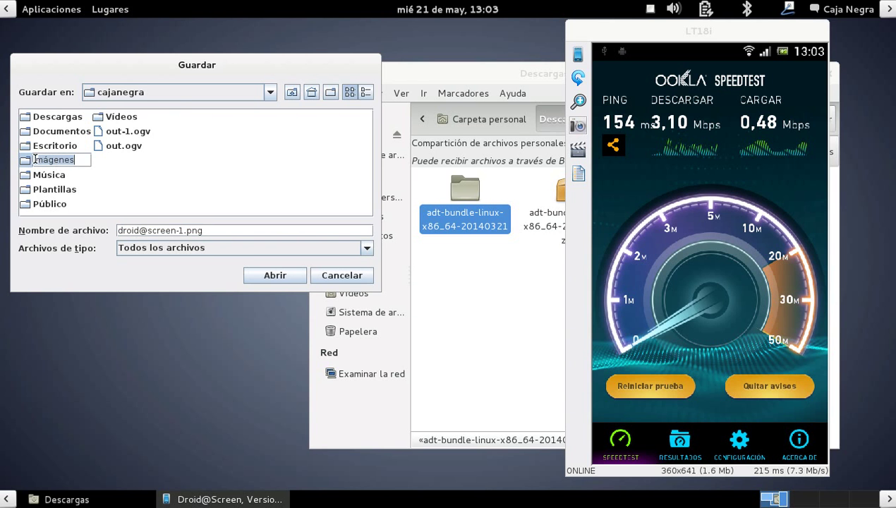
double_click(29, 161)
click(272, 275)
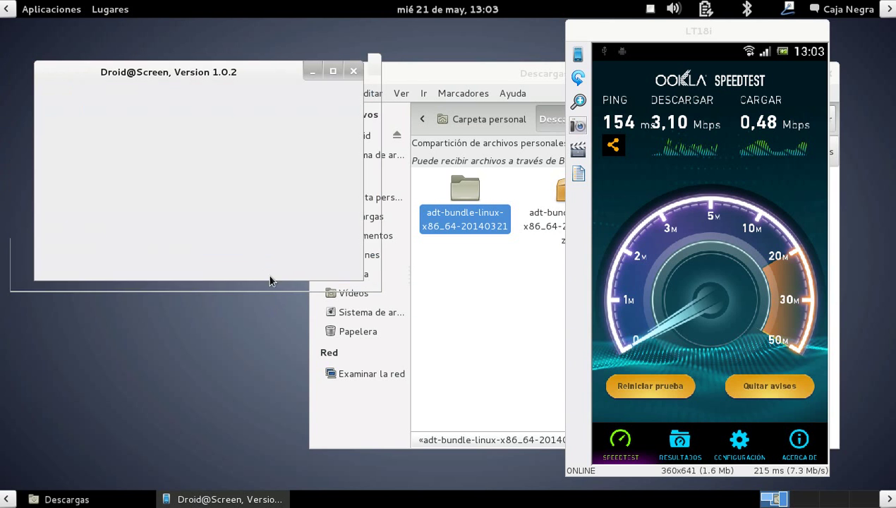
click(106, 10)
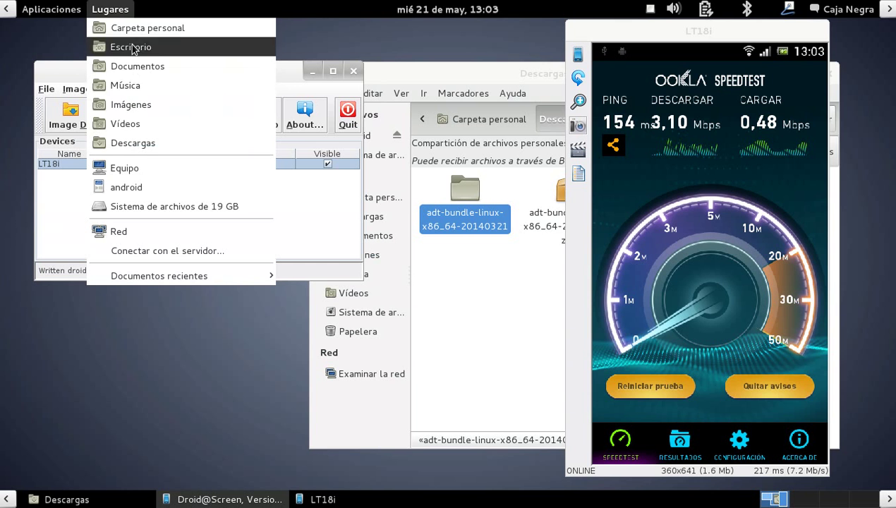
click(130, 105)
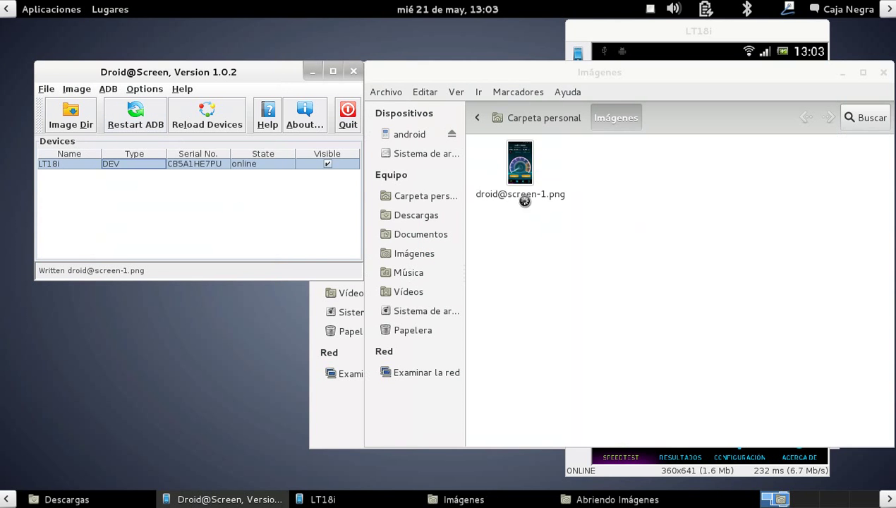
double_click(509, 168)
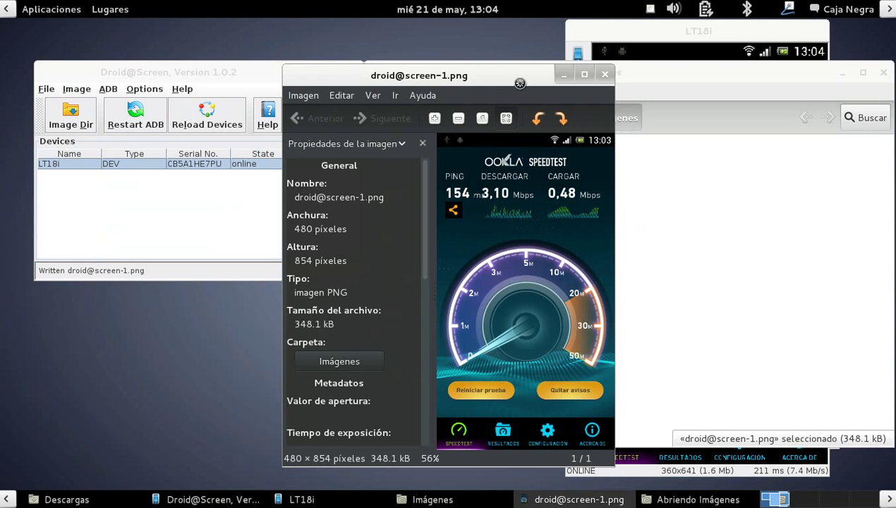
scroll(534, 246, up, 3)
scroll(538, 246, down, 3)
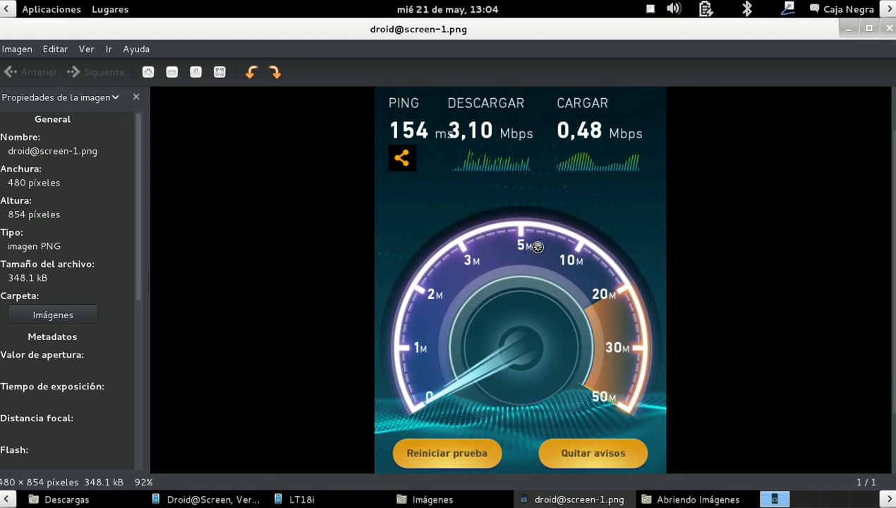
scroll(537, 246, up, 3)
scroll(537, 246, down, 3)
click(887, 29)
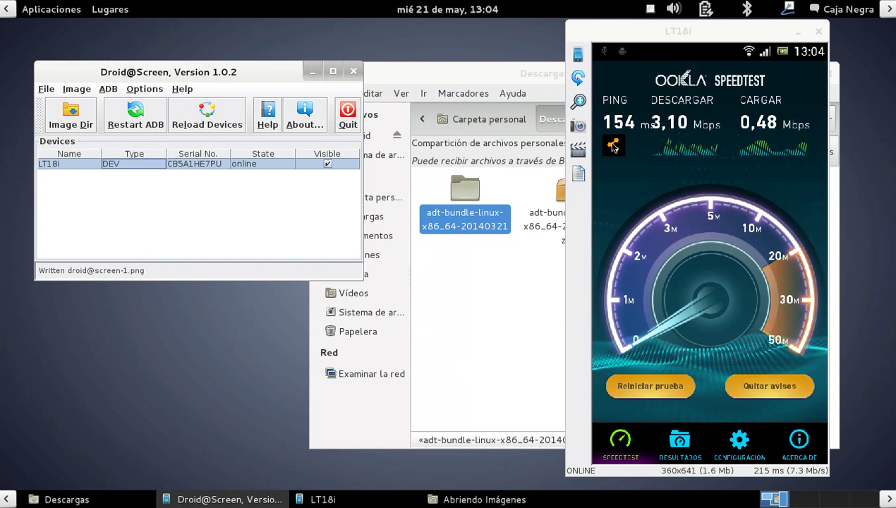
click(884, 71)
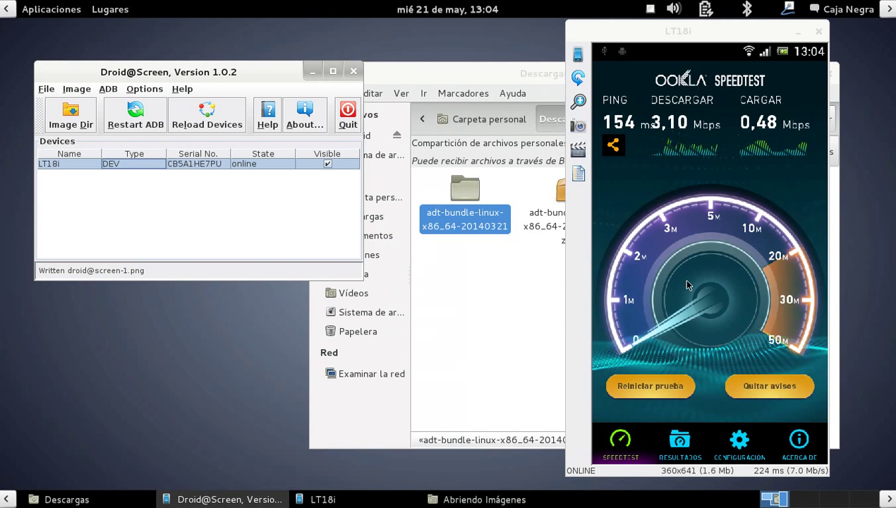